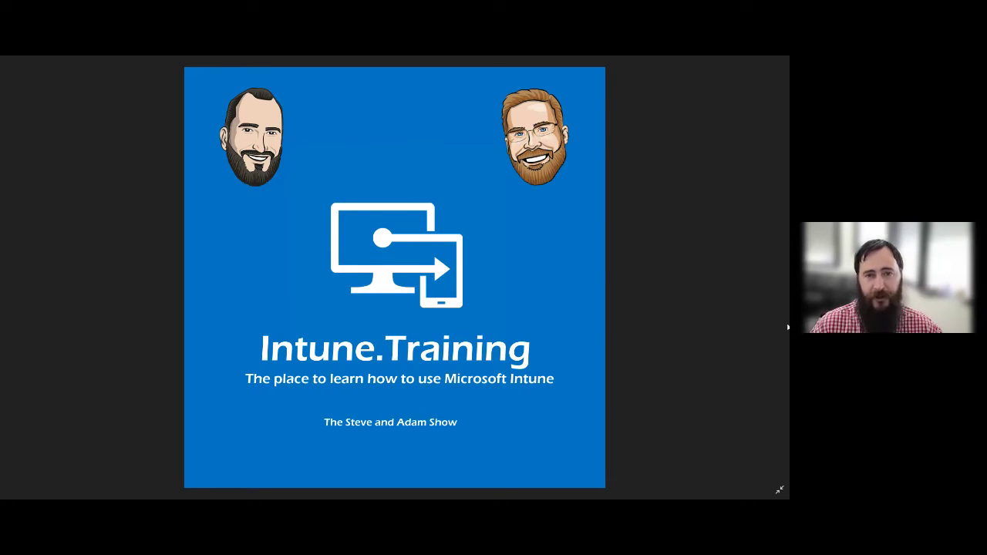
# Exit full screen, dismiss the RescueTime popup for one hour, and close Photos.
pyautogui.click(779, 489)
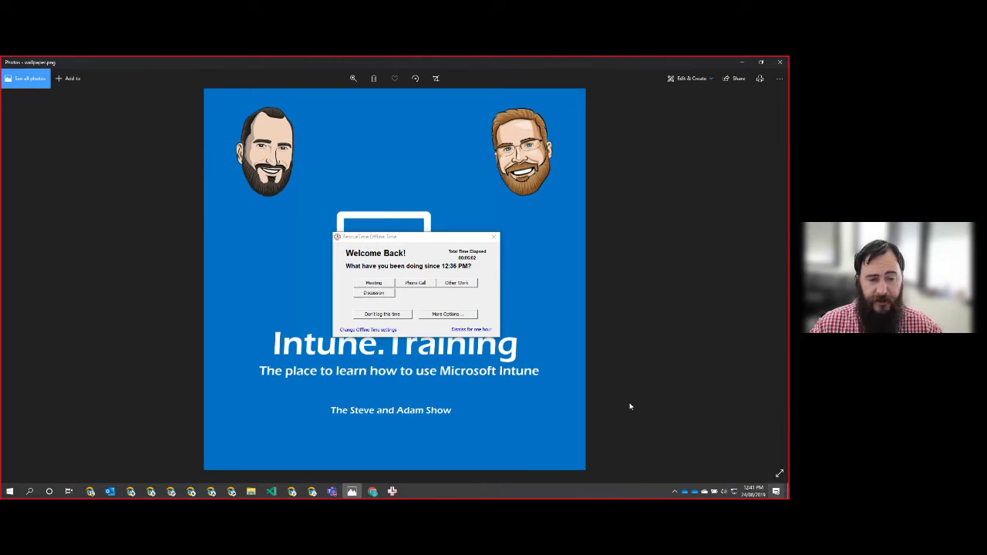
pyautogui.click(470, 329)
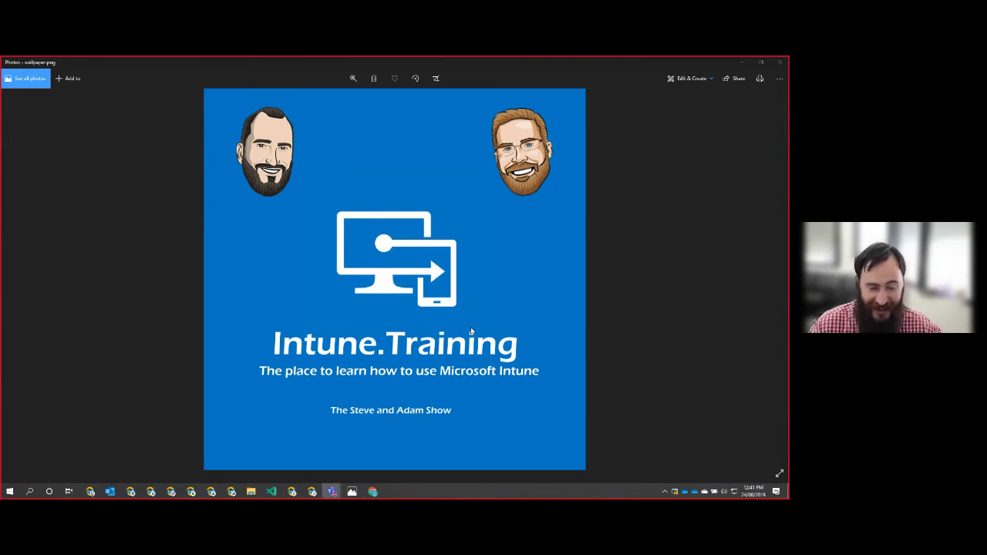
pyautogui.click(779, 63)
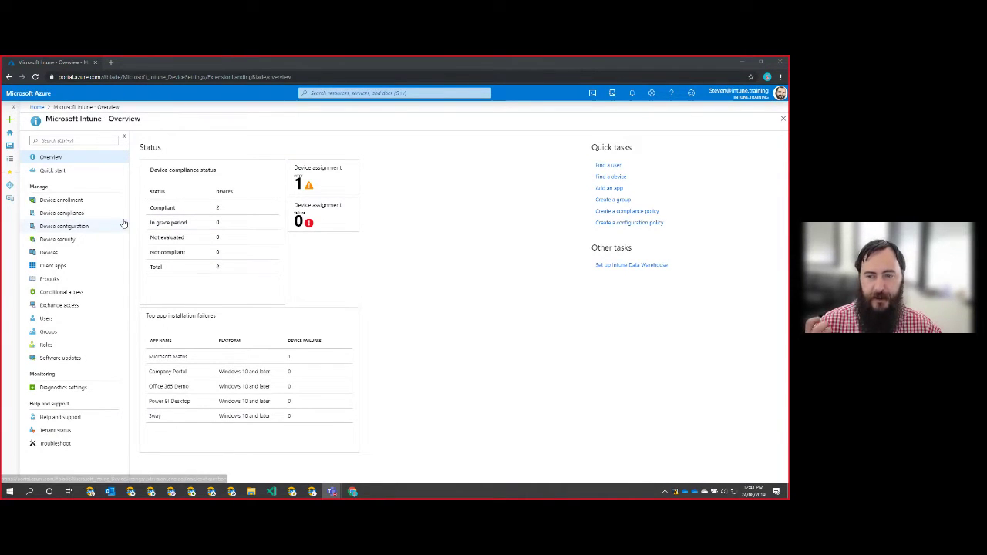
# Open Device enrollment > Apple enrollment, return to the Intune overview, and reopen it.
pyautogui.click(63, 201)
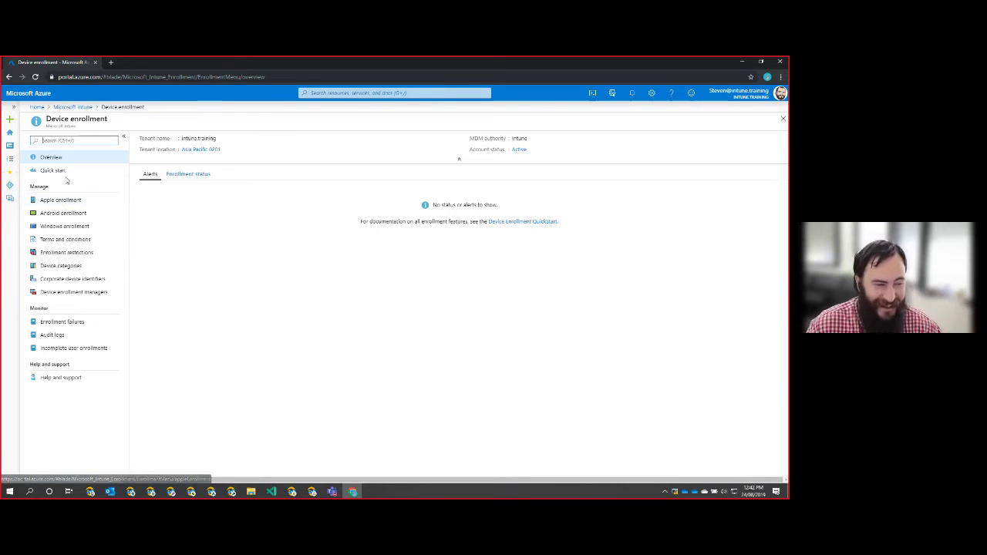
pyautogui.click(69, 200)
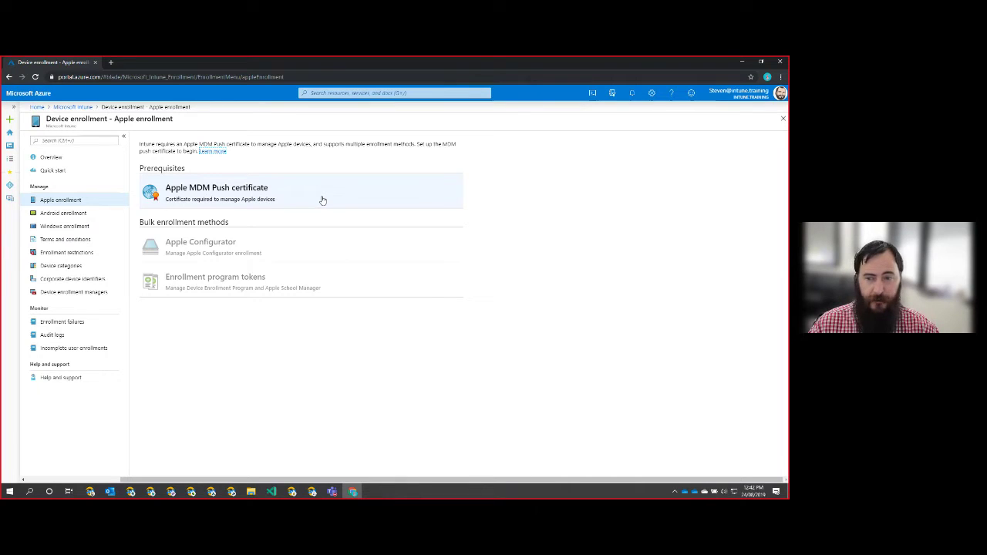
pyautogui.click(83, 107)
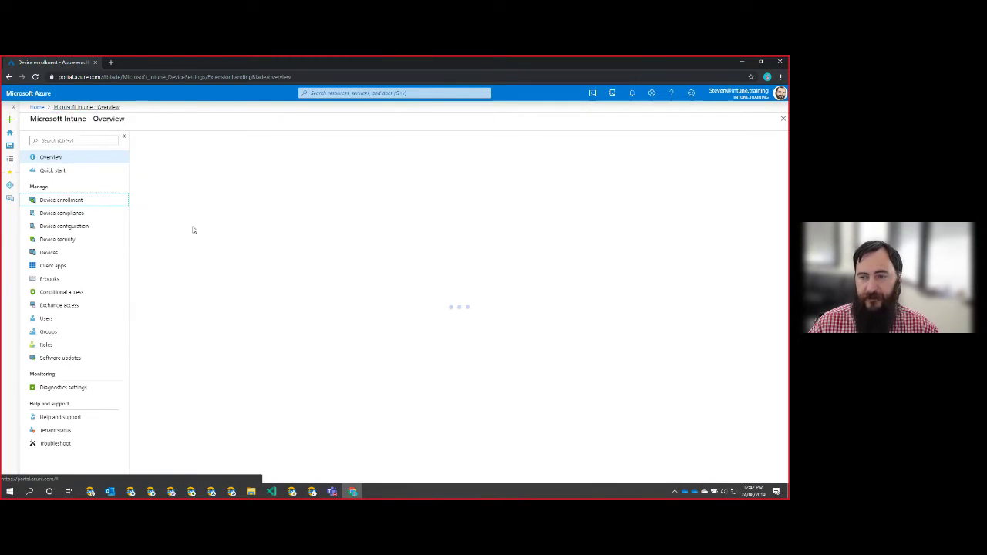
pyautogui.click(92, 202)
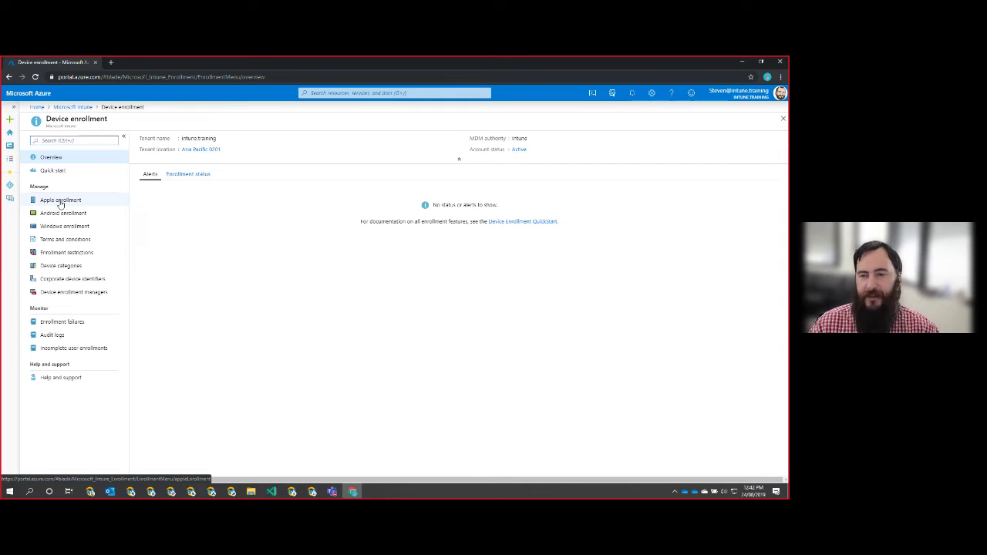
pyautogui.click(75, 203)
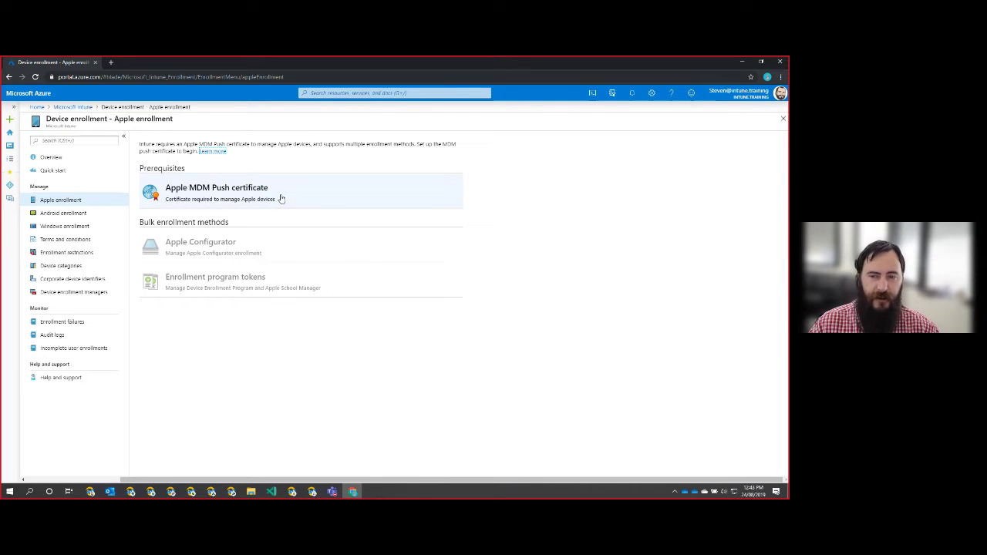
# Start the Apple MDM Push certificate setup, agree to data sharing, and download IntuneCSR.csr.
pyautogui.click(281, 199)
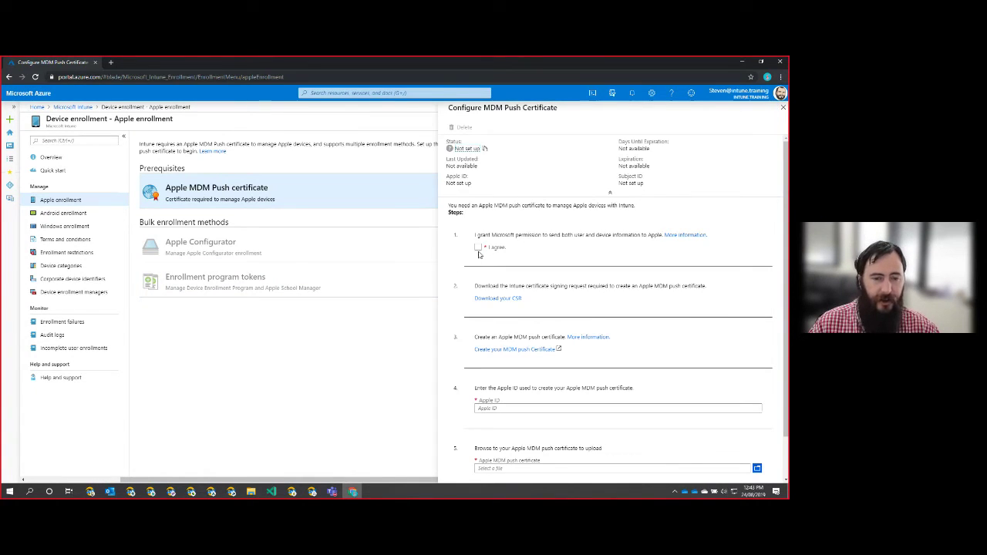
pyautogui.click(479, 248)
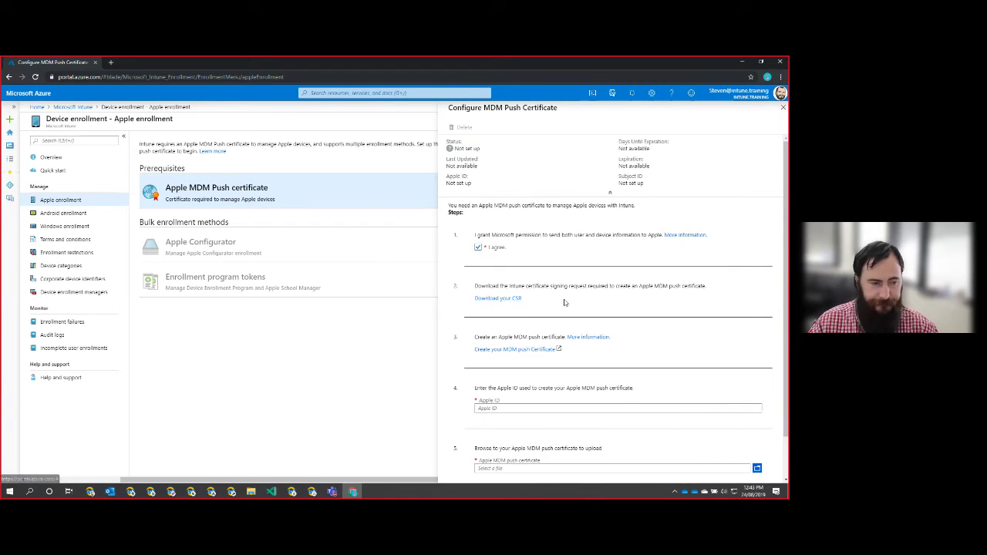
pyautogui.click(508, 304)
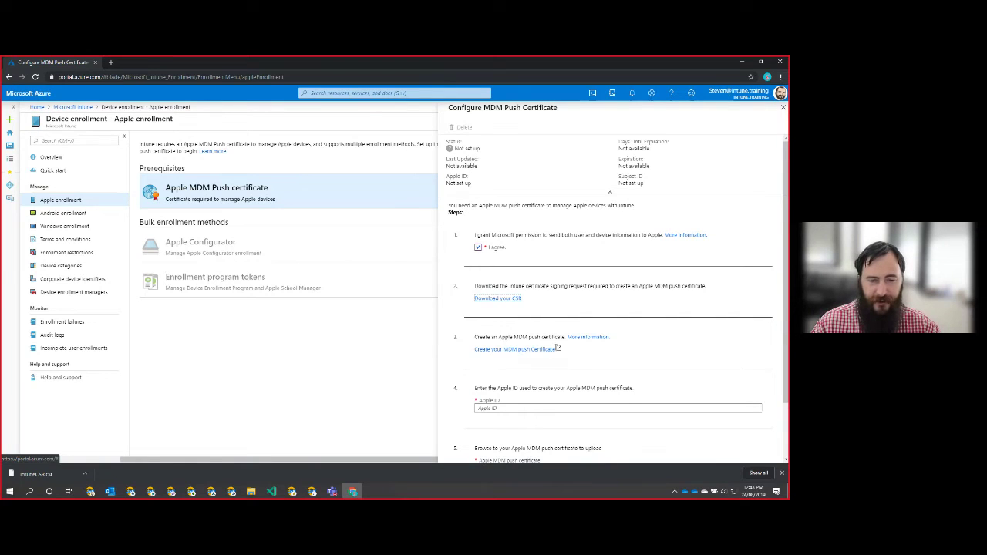
# Open the Apple Push Certificates Portal and sign in with the Apple ID and password.
pyautogui.click(516, 350)
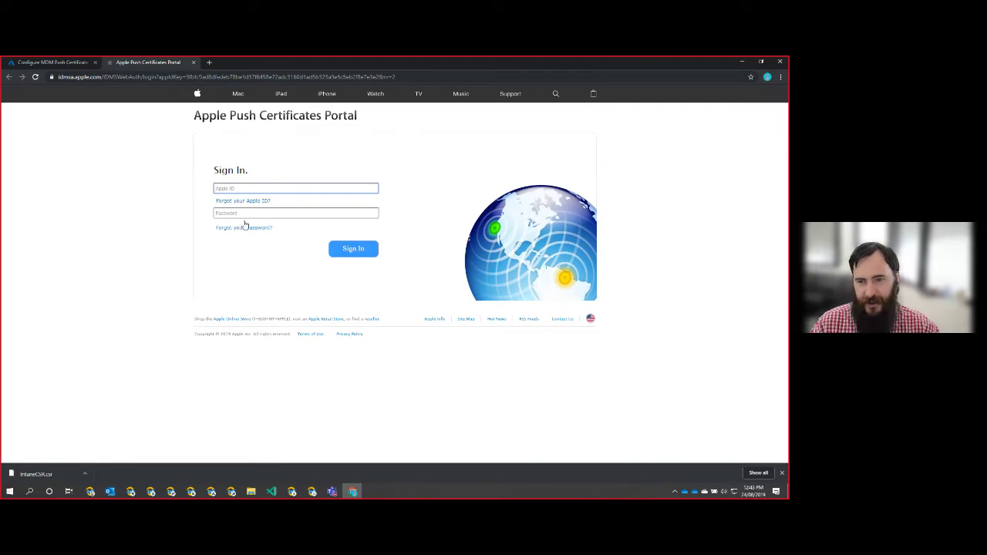
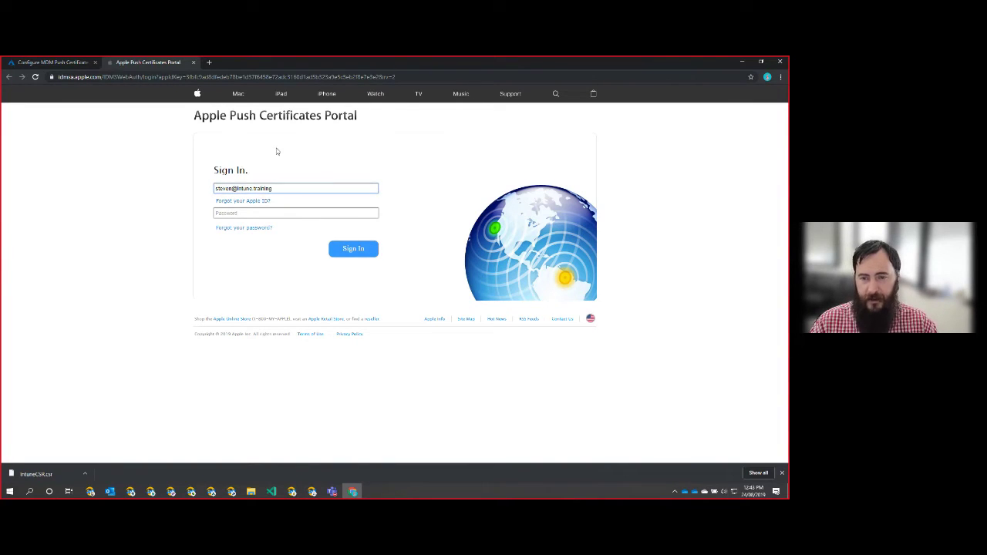
pyautogui.press('Tab')
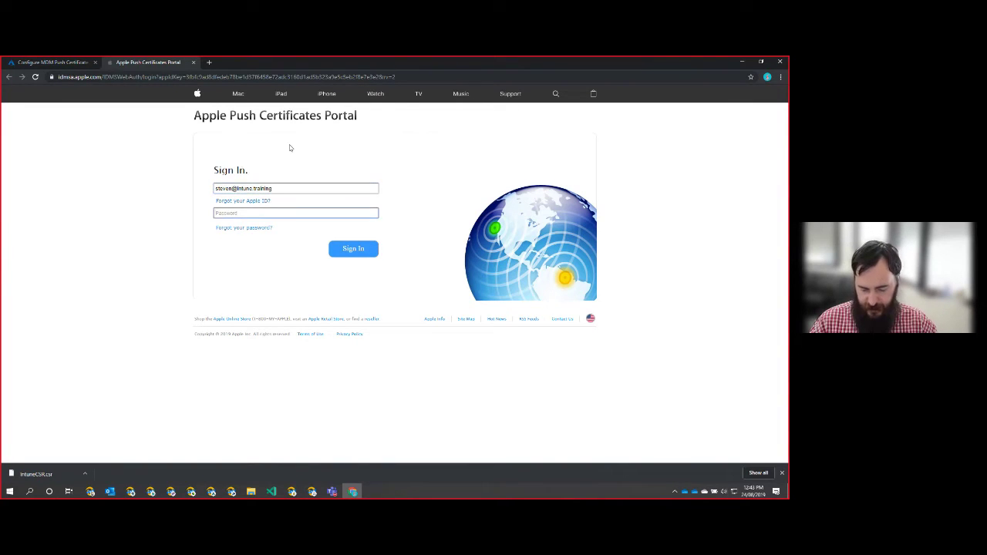
pyautogui.write('•••••')
pyautogui.press('Return')
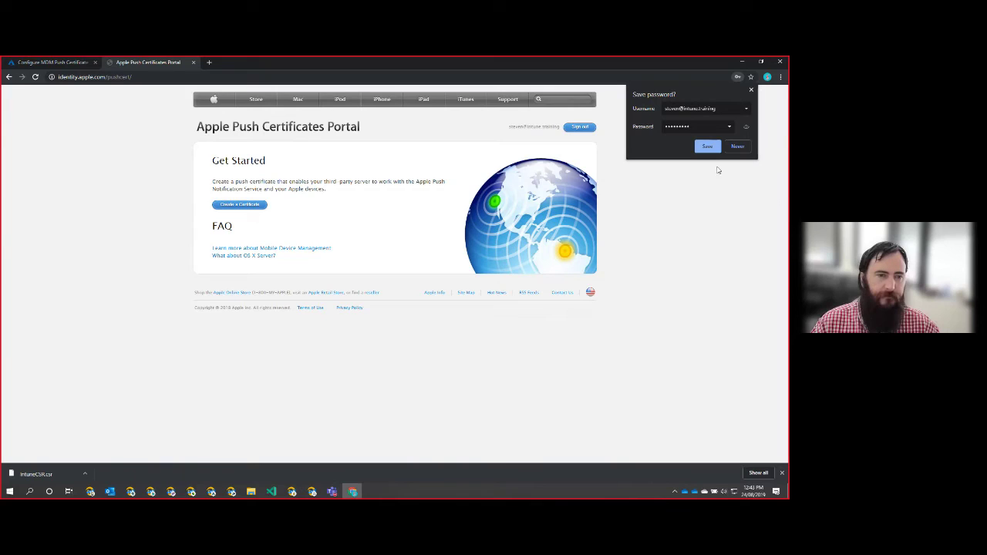
pyautogui.click(708, 147)
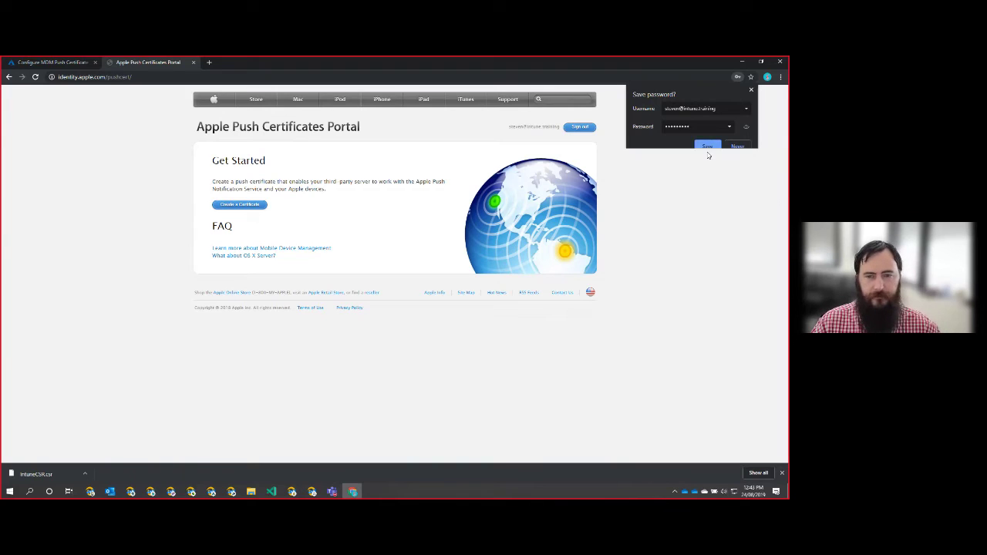
pyautogui.click(752, 91)
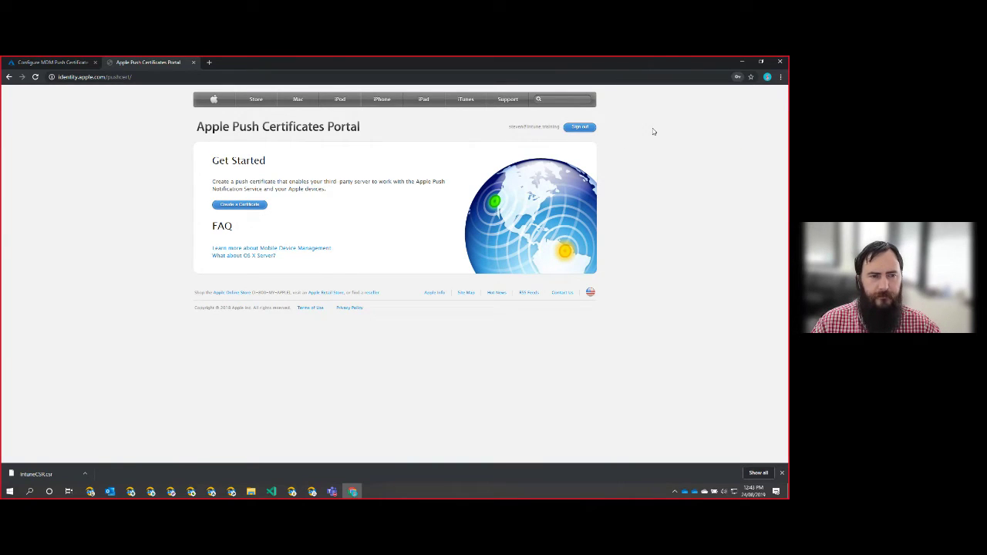
# Start a new push certificate, accept the terms of use, and begin choosing the CSR file.
pyautogui.click(239, 207)
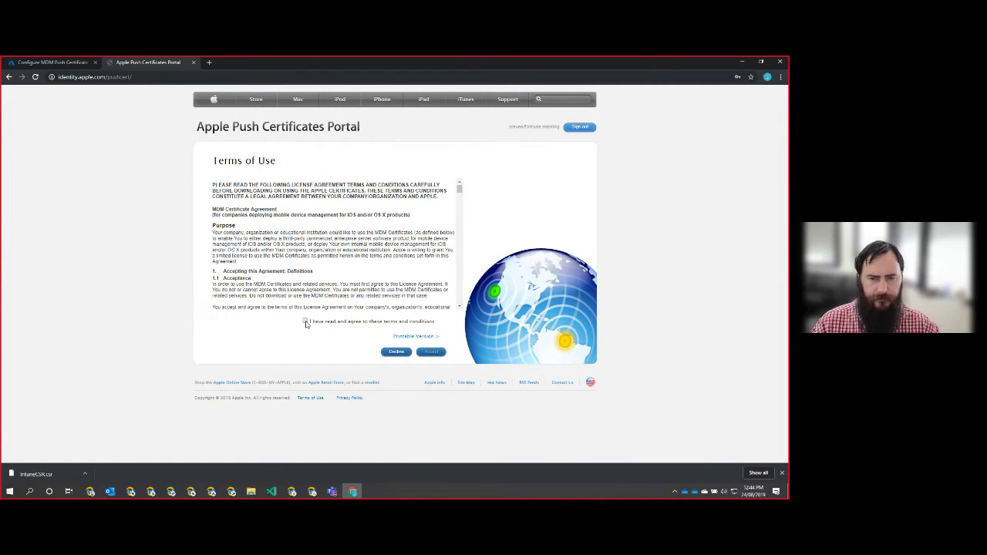
pyautogui.click(306, 322)
pyautogui.click(432, 352)
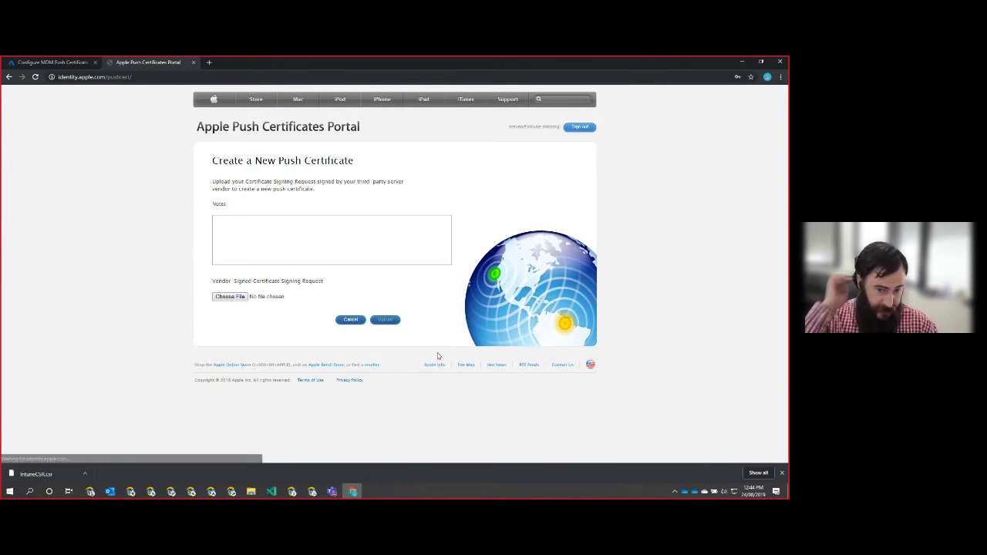
pyautogui.click(228, 297)
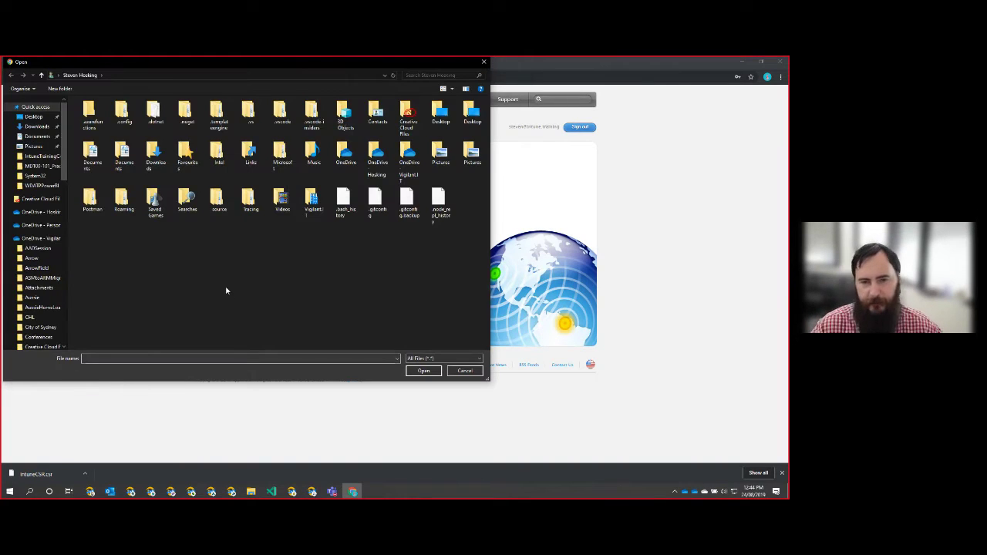
# Select IntuneCSR.csr from the Downloads folder.
pyautogui.click(37, 127)
pyautogui.doubleClick(97, 122)
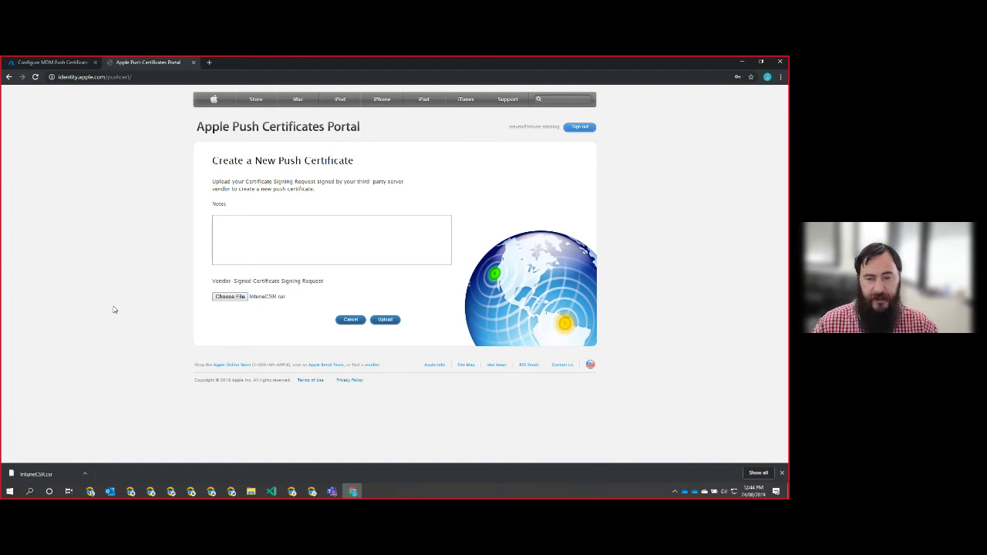
# Upload the CSR to create the push certificate and download its .pem file.
pyautogui.click(391, 321)
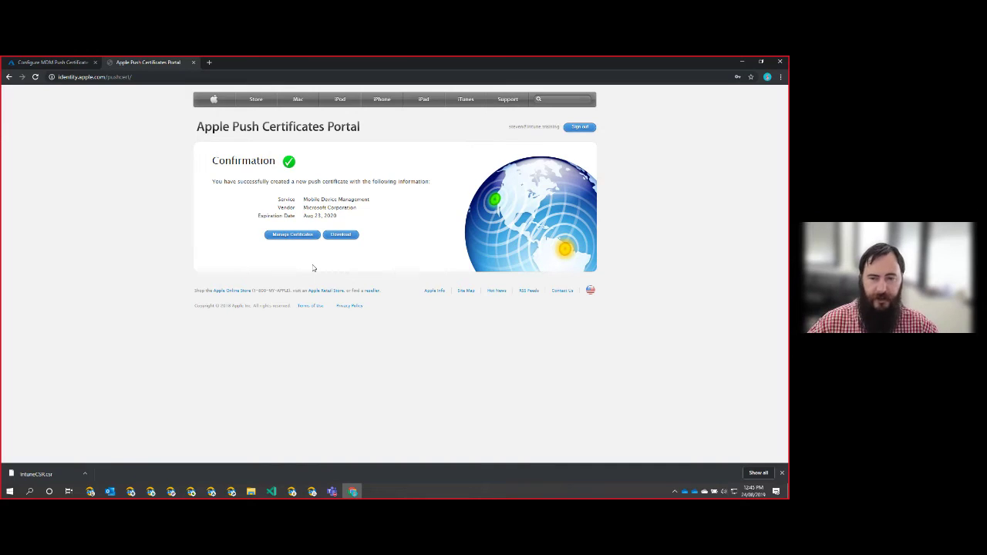
pyautogui.click(340, 235)
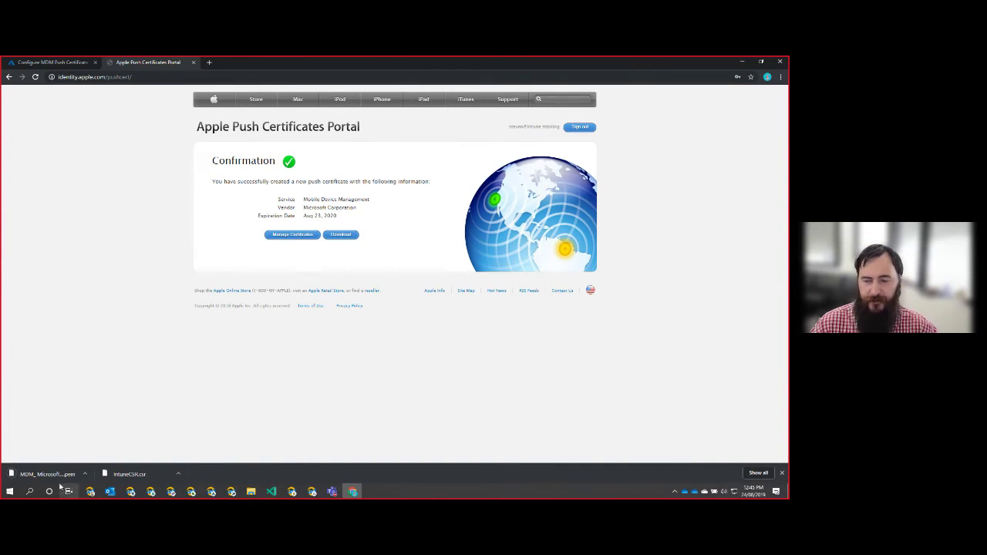
# Back in the Intune push certificate pane, enter the Apple ID used for the certificate.
pyautogui.click(50, 61)
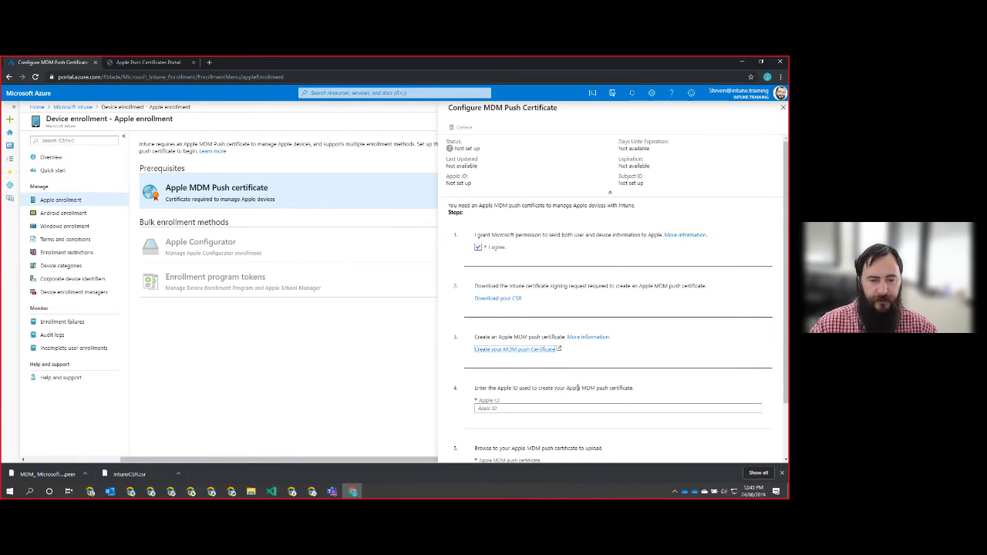
pyautogui.scroll(-2, 577, 388)
pyautogui.click(544, 343)
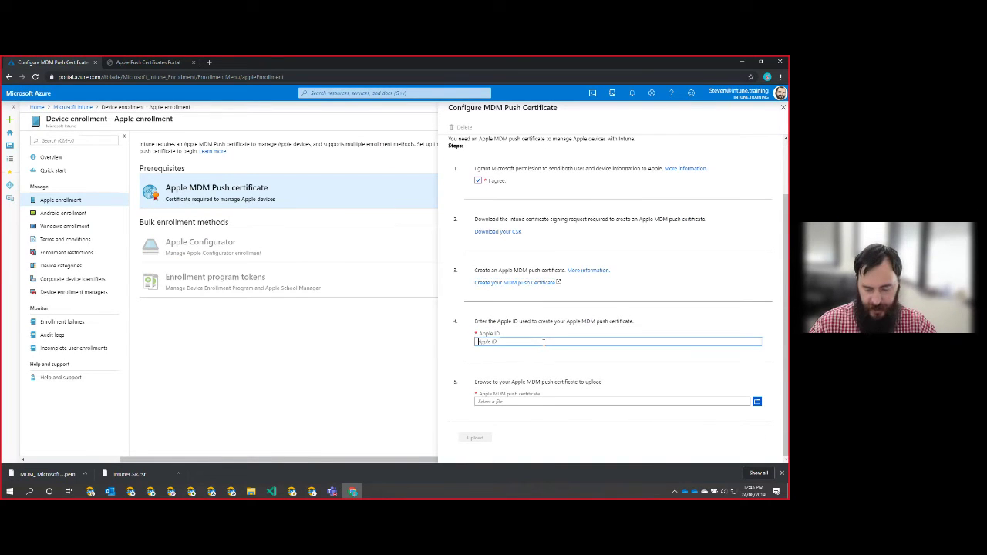
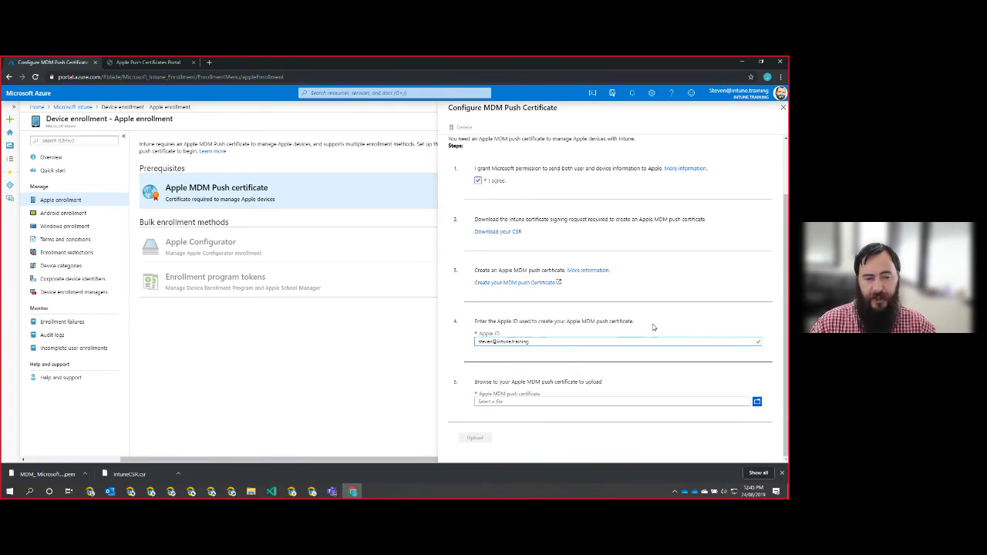
# Upload MDM_Microsoft Corporation_Certificate.pem to Intune and dismiss the success notification.
pyautogui.click(756, 402)
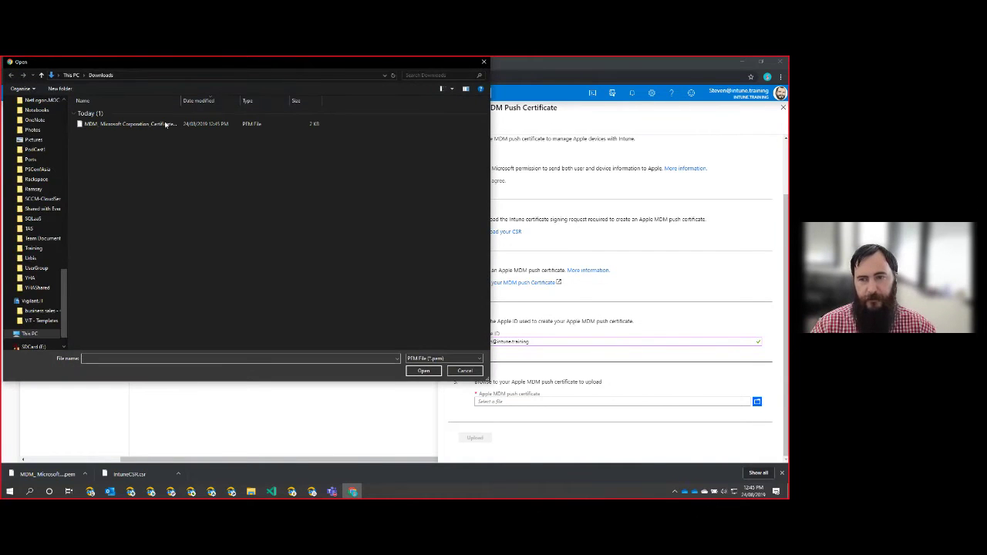
pyautogui.click(160, 125)
pyautogui.doubleClick(161, 124)
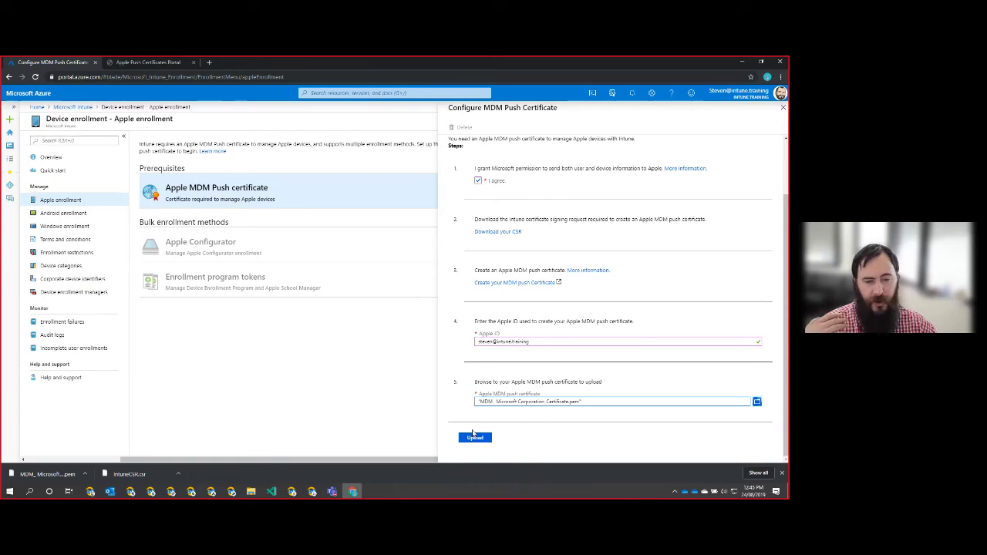
pyautogui.click(475, 439)
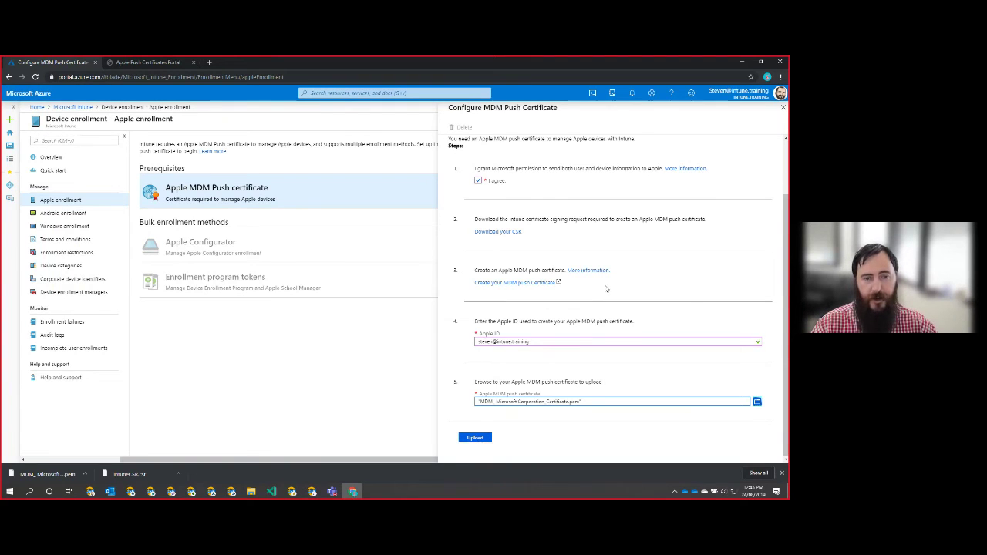
pyautogui.click(477, 438)
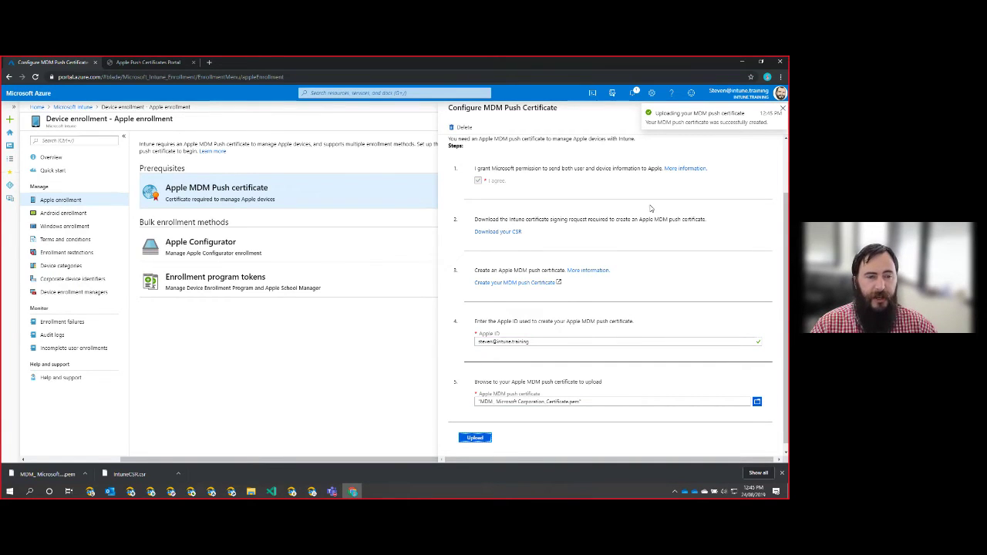
pyautogui.click(782, 110)
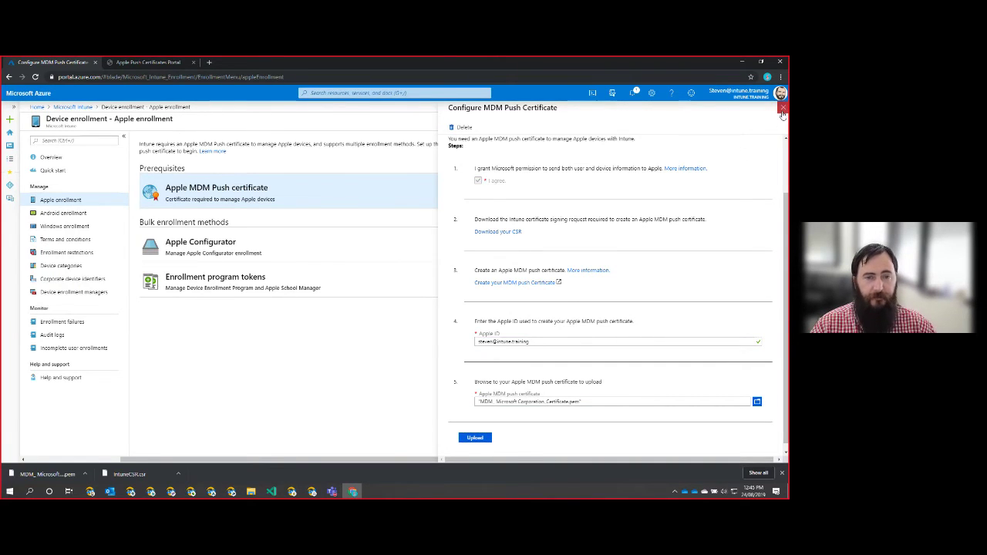
# Reopen the push certificate blade, confirm it is Active expiring 8/23/2020 in 365 days, then close it.
pyautogui.click(782, 109)
pyautogui.click(203, 202)
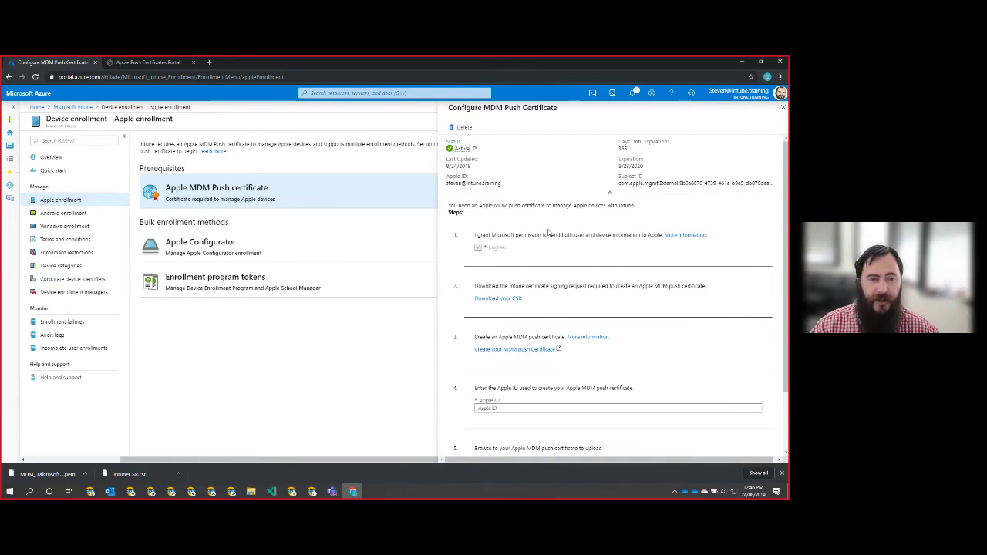
pyautogui.moveTo(497, 183); pyautogui.dragTo(518, 166)
pyautogui.click(522, 165)
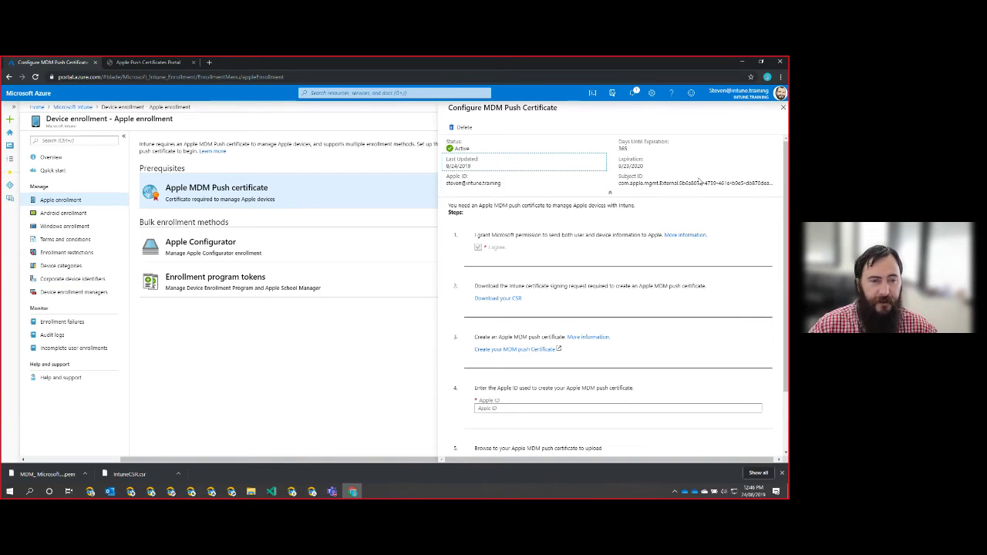
pyautogui.moveTo(657, 165); pyautogui.dragTo(599, 168)
pyautogui.click(632, 146)
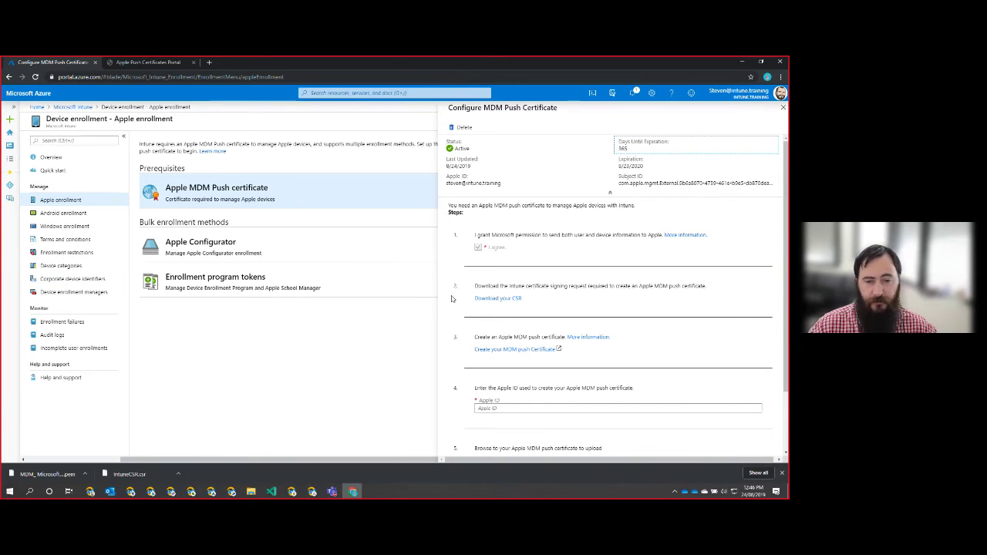
pyautogui.scroll(-2, 650, 290)
pyautogui.scroll(2, 653, 230)
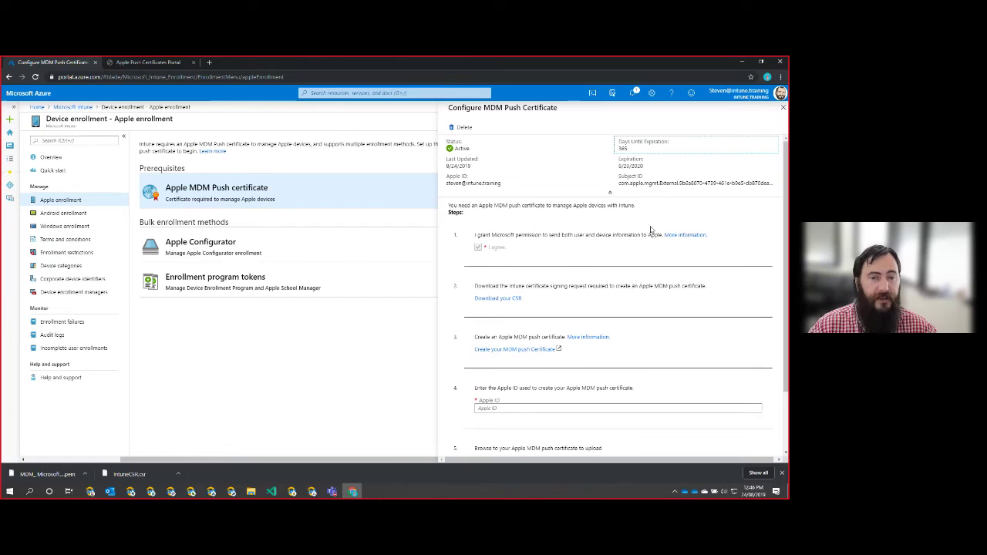
pyautogui.click(783, 107)
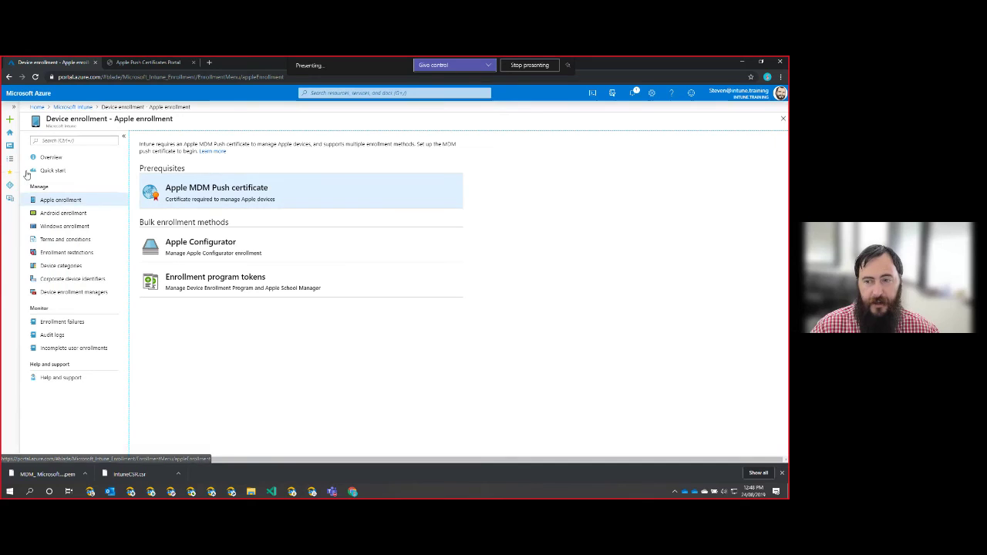
# Open the Device enrollment Overview page.
pyautogui.click(52, 157)
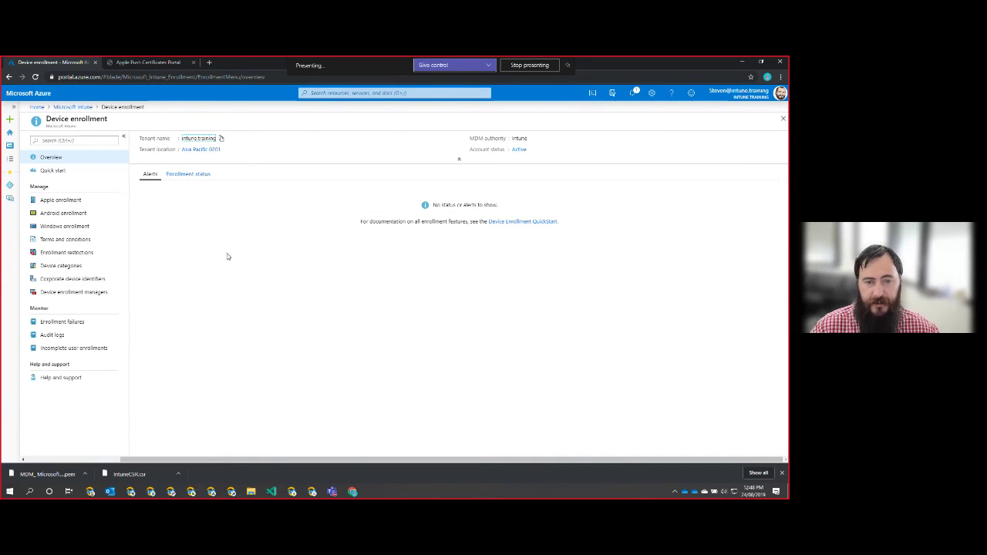